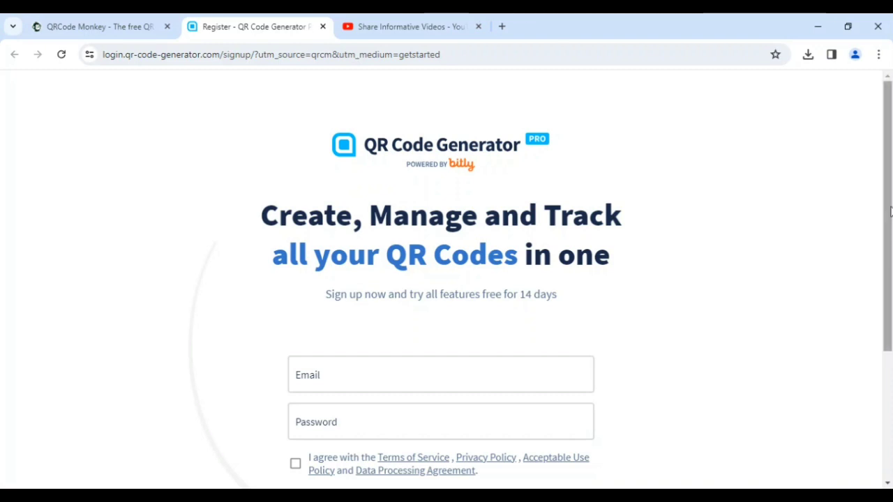
Step: Agree to the terms on the QR Code Generator sign-up form and sign up with a Google account
{"action": "scroll", "coordinate": [439, 328], "scroll_direction": "down", "scroll_amount": 2}
{"action": "left_click", "coordinate": [434, 317]}
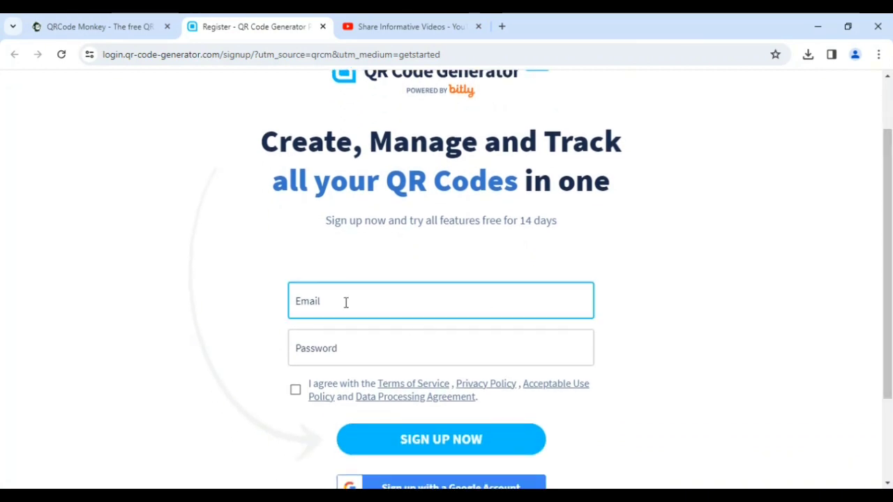
{"action": "left_click", "coordinate": [403, 352]}
{"action": "left_click", "coordinate": [750, 360]}
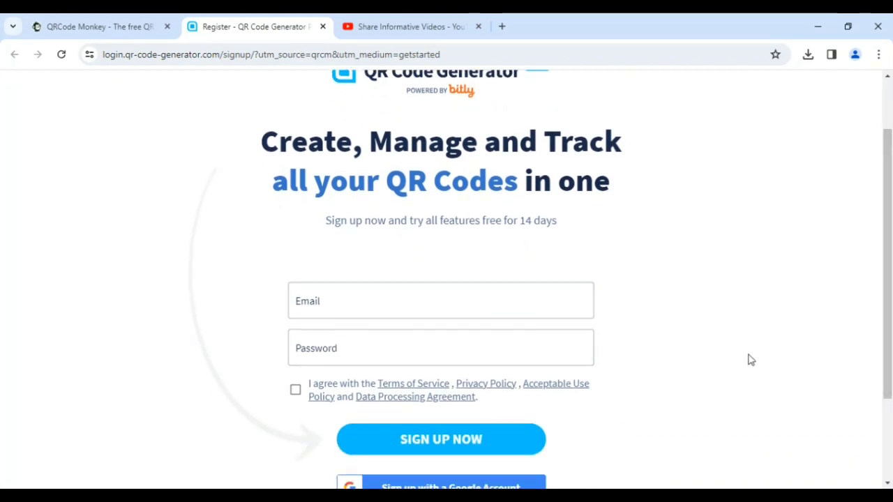
{"action": "scroll", "coordinate": [886, 307], "scroll_direction": "down", "scroll_amount": 2}
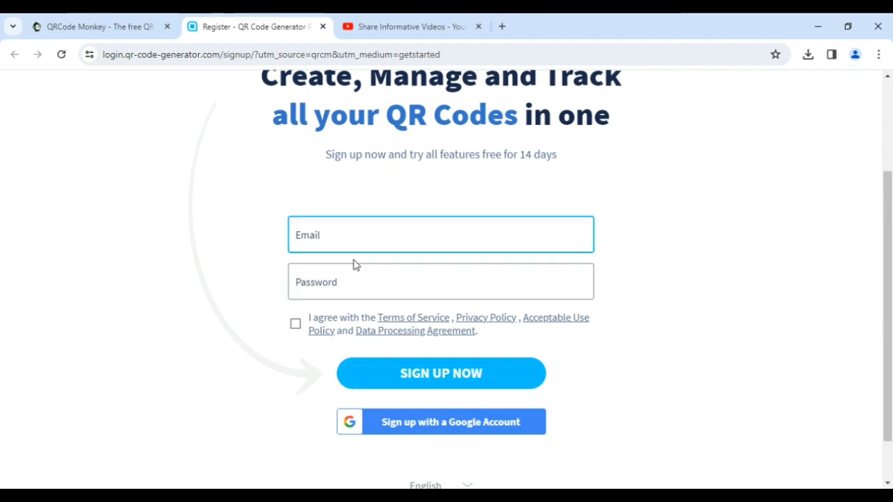
{"action": "left_click", "coordinate": [295, 324]}
{"action": "scroll", "coordinate": [482, 370], "scroll_direction": "down", "scroll_amount": 2}
{"action": "left_click", "coordinate": [481, 370]}
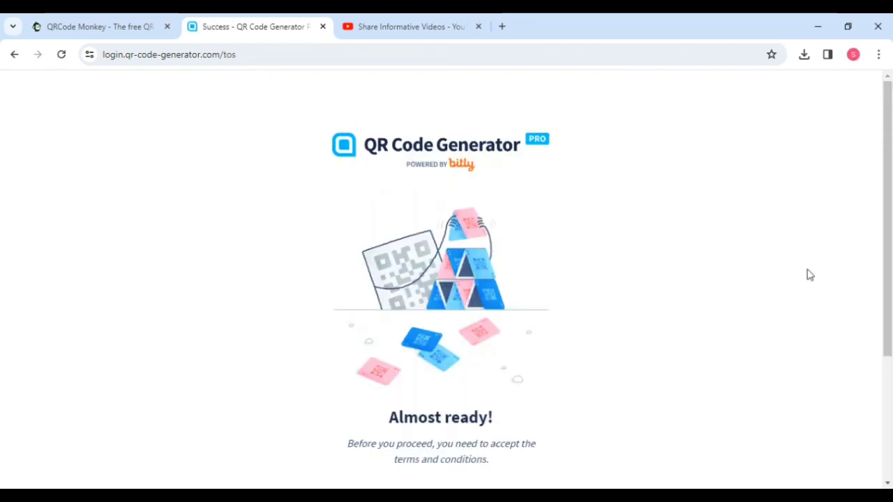
Step: Complete the registration by accepting the terms and conditions, and skip the industry selection
{"action": "left_click_drag", "start_coordinate": [887, 184], "coordinate": [890, 305]}
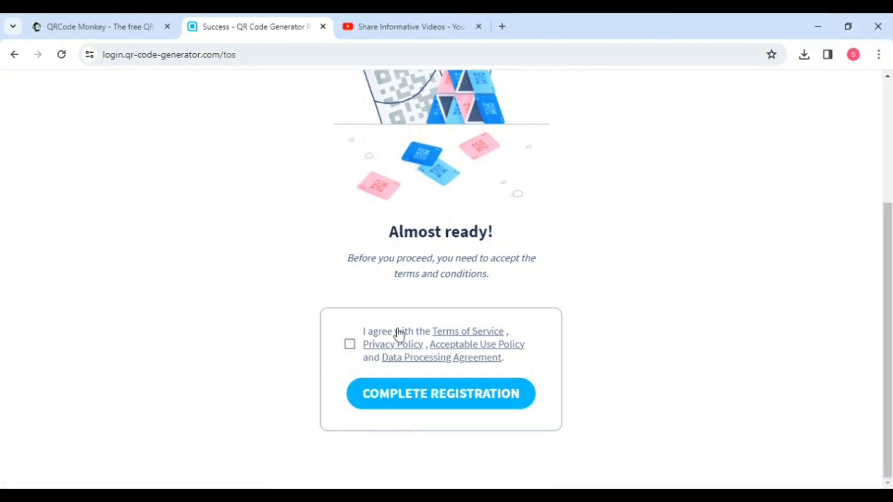
{"action": "mouse_move", "coordinate": [888, 293]}
{"action": "left_mouse_down"}
{"action": "mouse_move", "coordinate": [891, 195]}
{"action": "mouse_move", "coordinate": [891, 293]}
{"action": "left_mouse_up"}
{"action": "left_click", "coordinate": [349, 344]}
{"action": "left_click", "coordinate": [447, 395]}
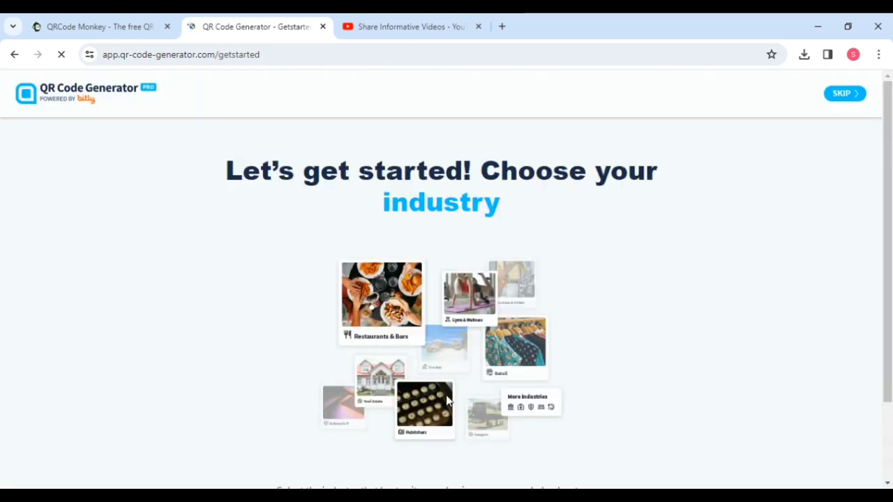
{"action": "mouse_move", "coordinate": [884, 155]}
{"action": "left_mouse_down"}
{"action": "mouse_move", "coordinate": [890, 213]}
{"action": "mouse_move", "coordinate": [890, 155]}
{"action": "left_mouse_up"}
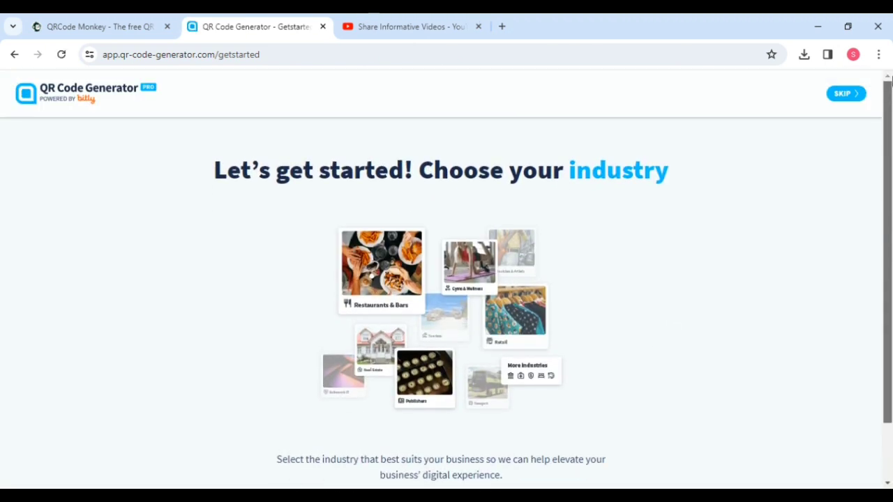
{"action": "left_click", "coordinate": [842, 94]}
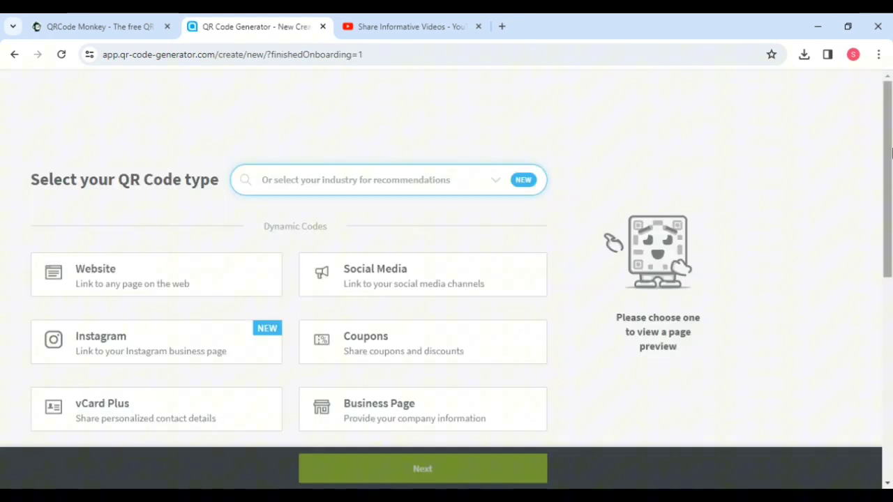
Step: Preview the Website, Social Media and vCard Plus types of dynamic QR code
{"action": "left_click_drag", "start_coordinate": [890, 148], "coordinate": [872, 177]}
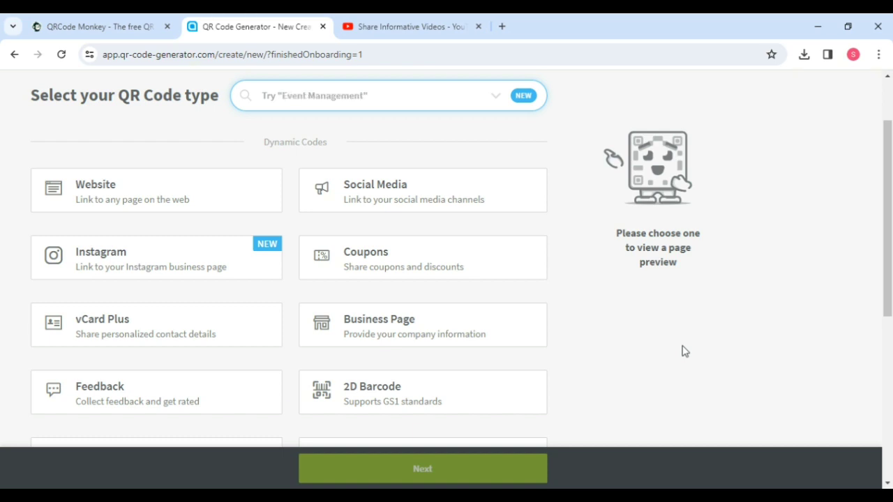
{"action": "left_click", "coordinate": [248, 201]}
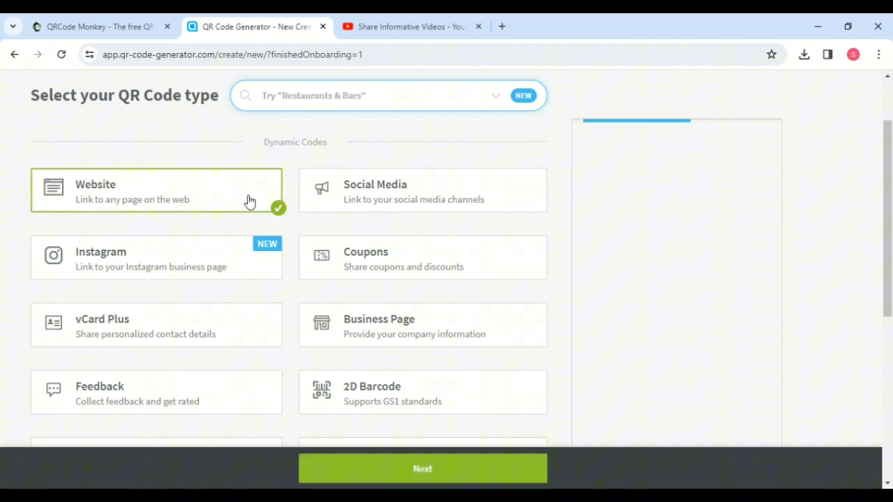
{"action": "scroll", "coordinate": [248, 202], "scroll_direction": "up", "scroll_amount": 2}
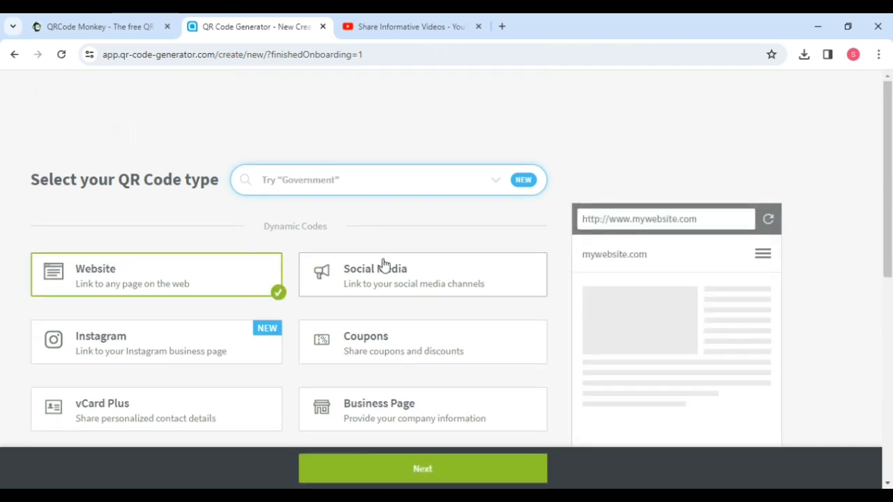
{"action": "left_click", "coordinate": [454, 286]}
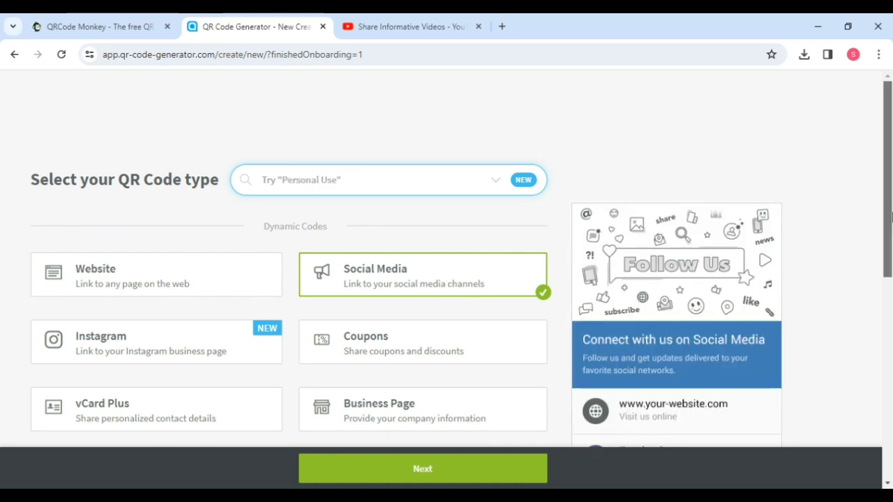
{"action": "scroll", "coordinate": [890, 219], "scroll_direction": "down", "scroll_amount": 2}
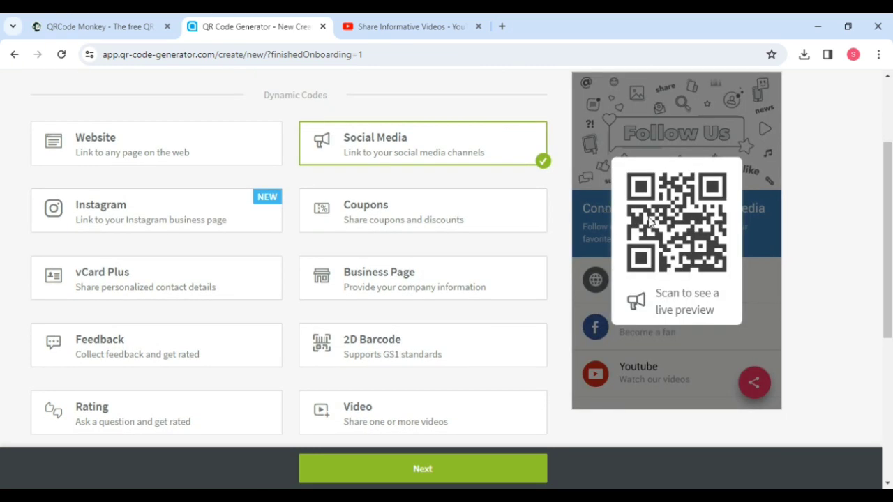
{"action": "left_click", "coordinate": [137, 269]}
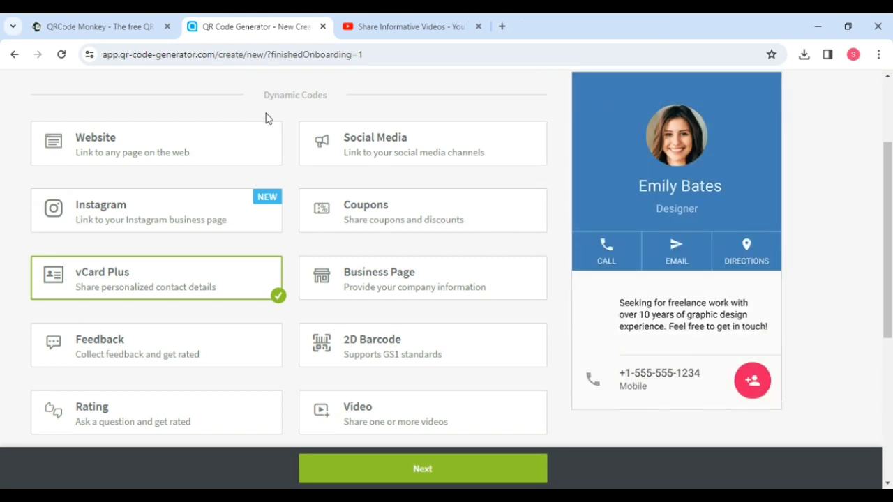
Step: Select Website as the QR code type and continue to its content settings
{"action": "scroll", "coordinate": [189, 135], "scroll_direction": "up", "scroll_amount": 2}
{"action": "left_click", "coordinate": [180, 284]}
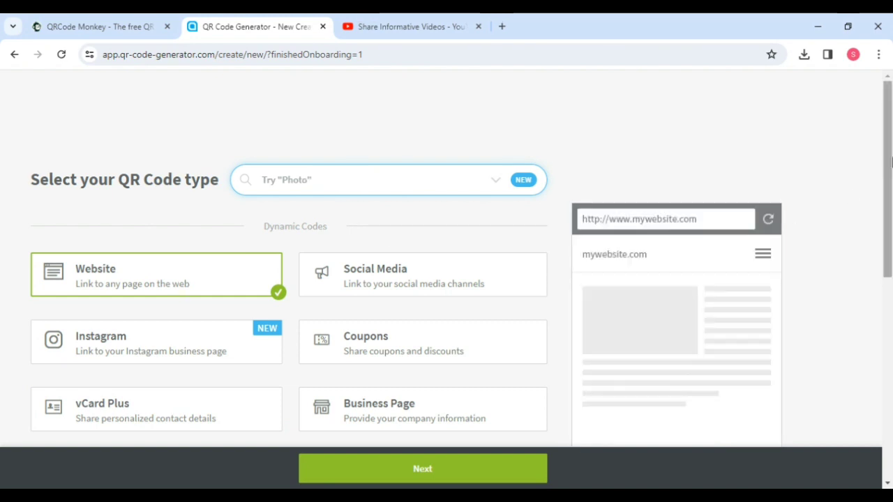
{"action": "scroll", "coordinate": [460, 467], "scroll_direction": "down", "scroll_amount": 2}
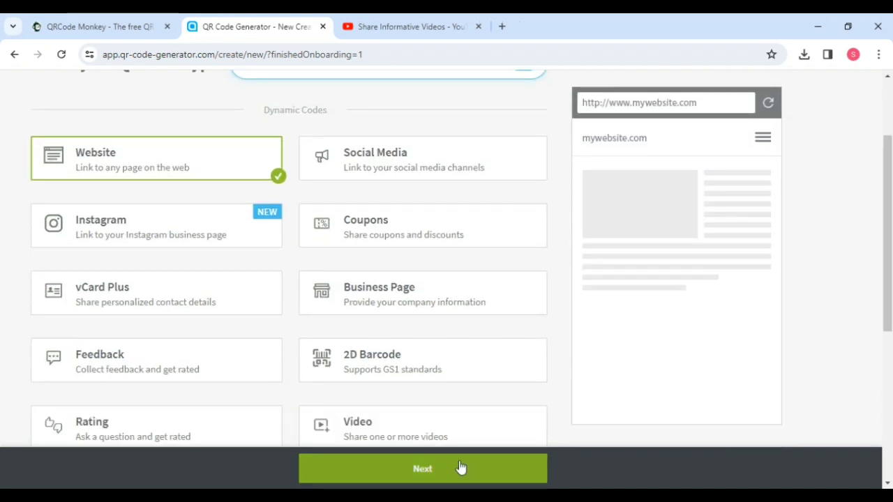
{"action": "left_click", "coordinate": [461, 467]}
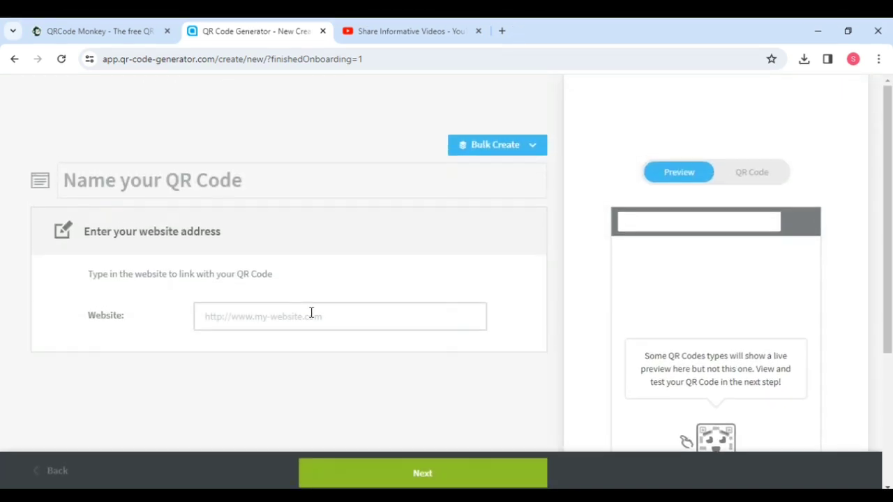
{"action": "left_click", "coordinate": [329, 313]}
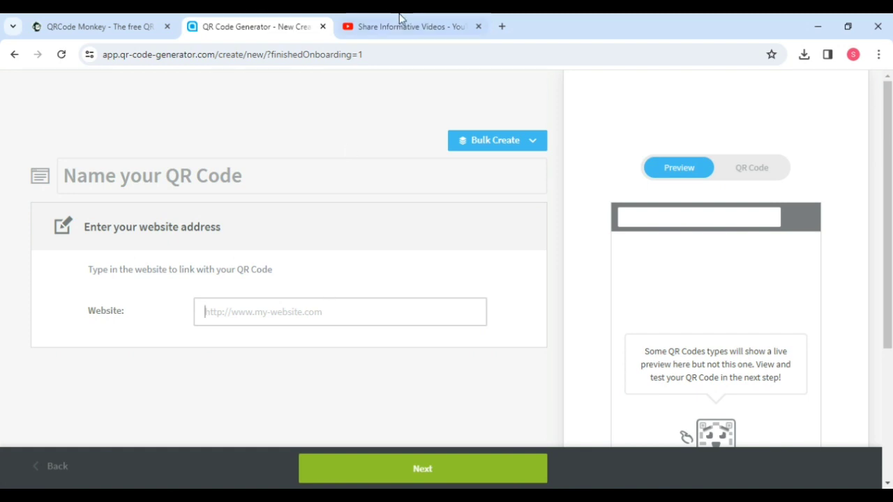
{"action": "type", "text": "https://www.youtube.com/@shareinformativevideos7771"}
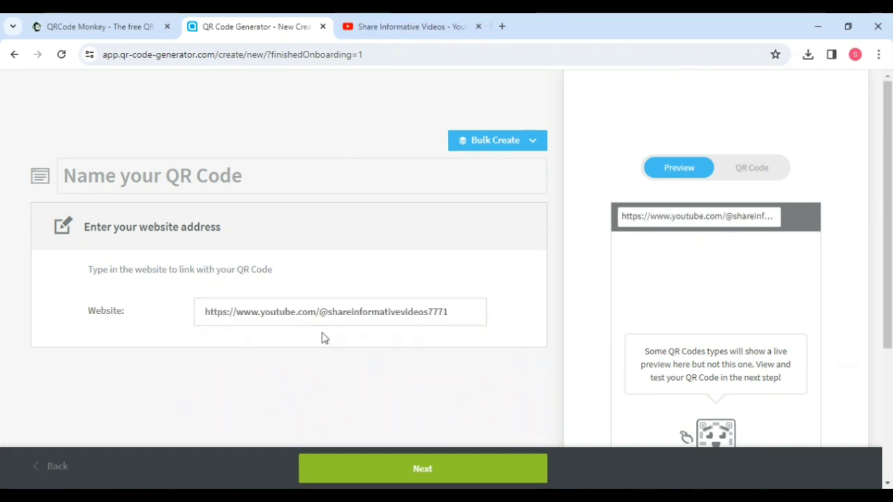
{"action": "left_click", "coordinate": [441, 468]}
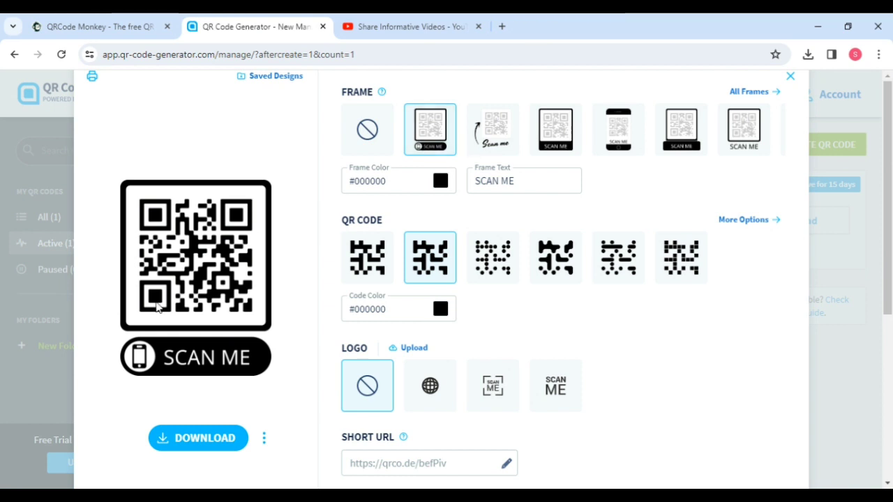
Step: Give the QR code the square frame with the attached black SCAN ME bar, and the smooth, connected rounded pattern
{"action": "left_click", "coordinate": [493, 134]}
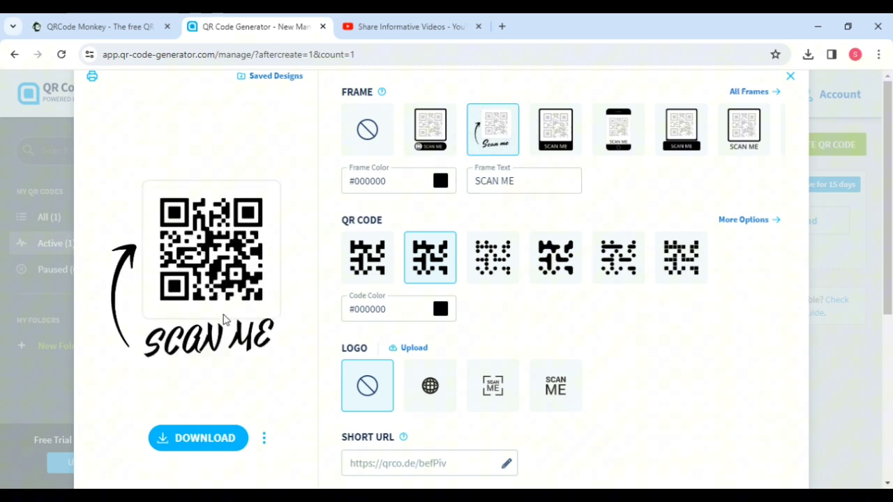
{"action": "left_click", "coordinate": [556, 141]}
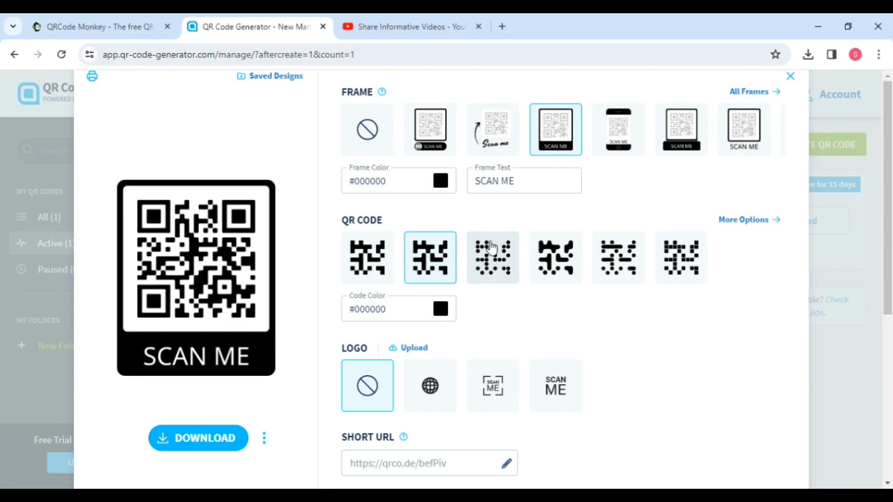
{"action": "left_click", "coordinate": [370, 269]}
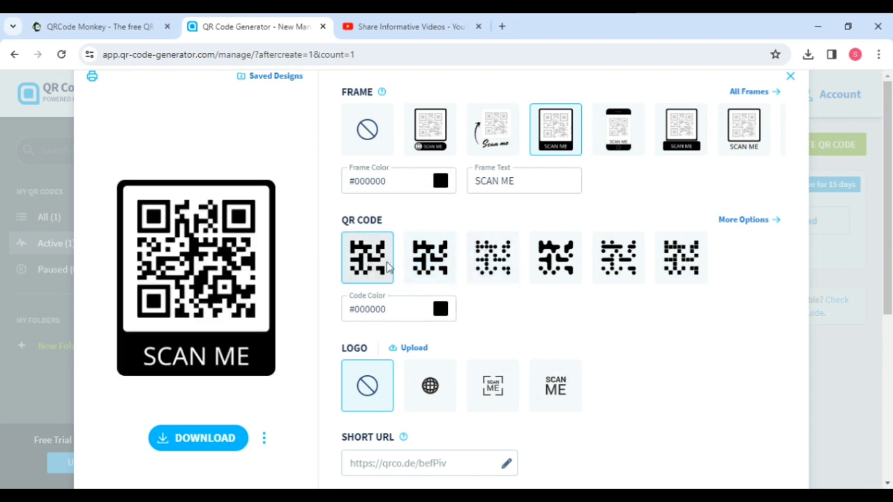
{"action": "left_click", "coordinate": [564, 257]}
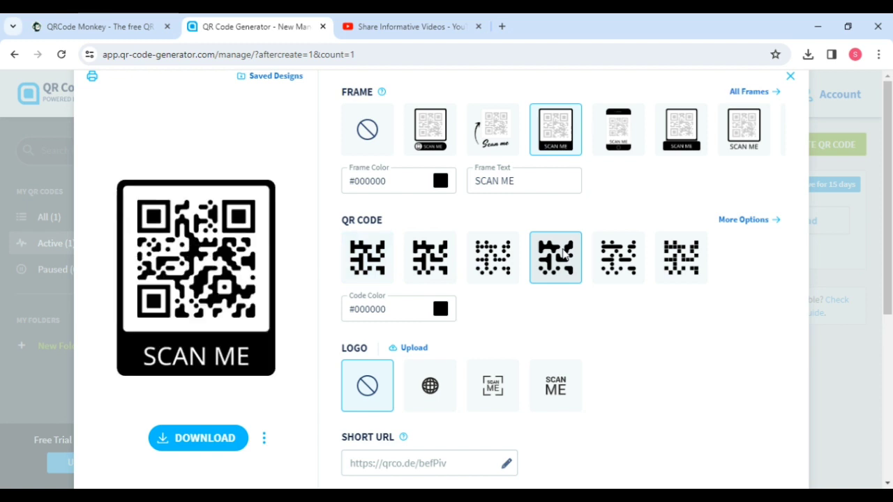
{"action": "left_click", "coordinate": [429, 180]}
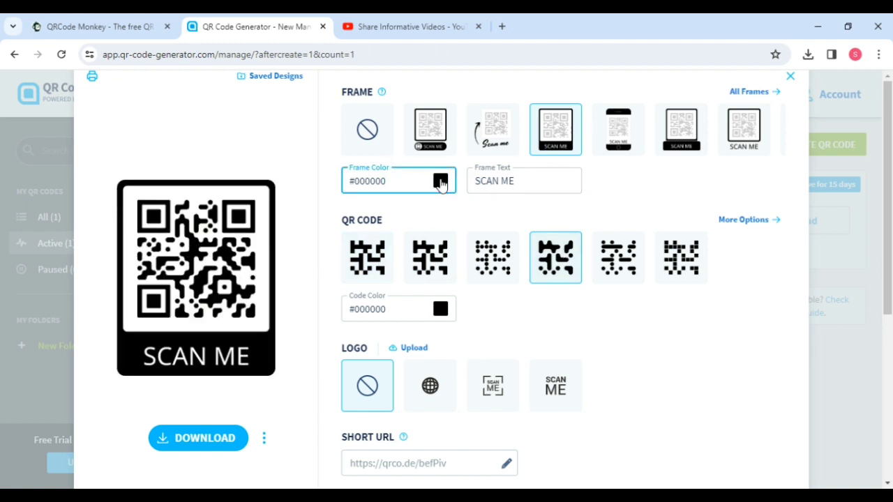
{"action": "left_click", "coordinate": [440, 181]}
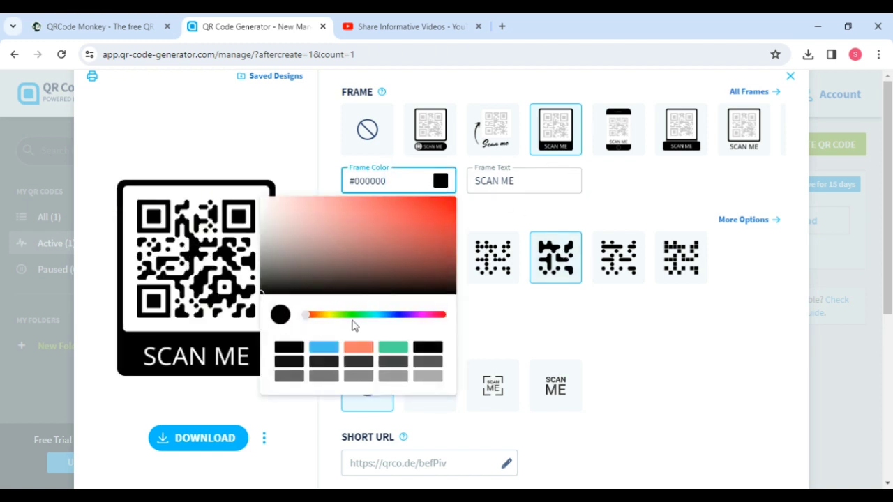
{"action": "left_click", "coordinate": [393, 323]}
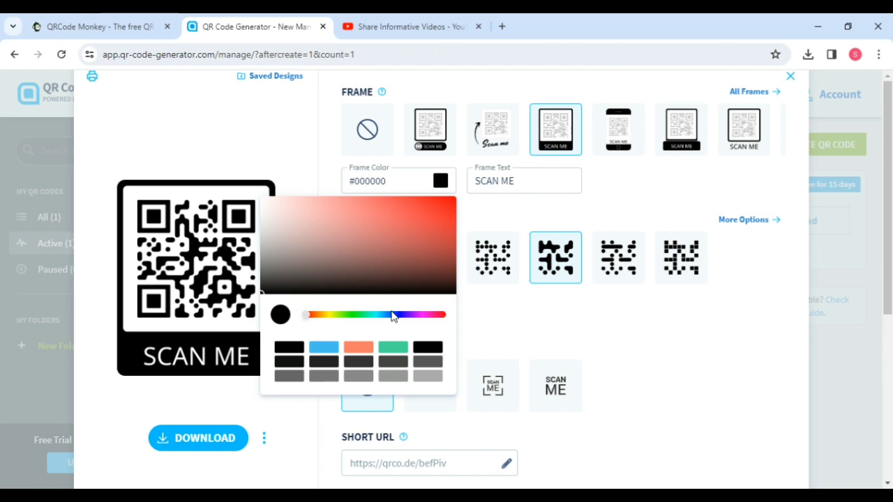
{"action": "left_click", "coordinate": [612, 215]}
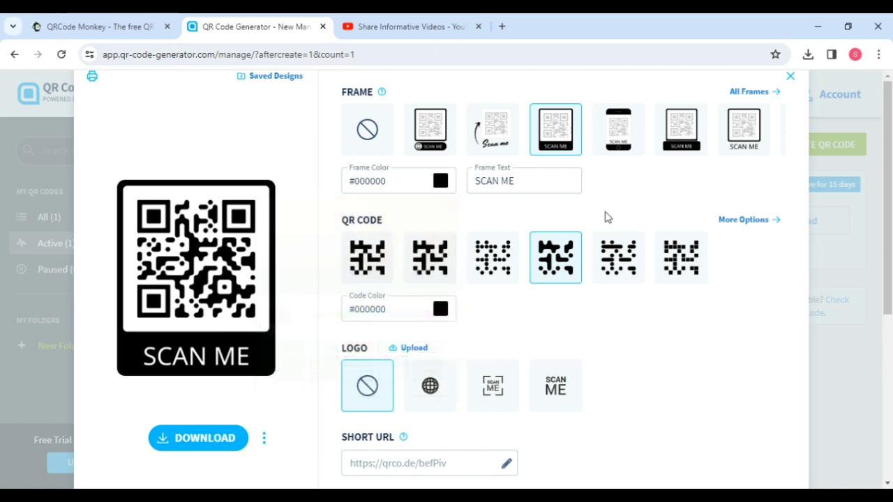
{"action": "left_click", "coordinate": [412, 355]}
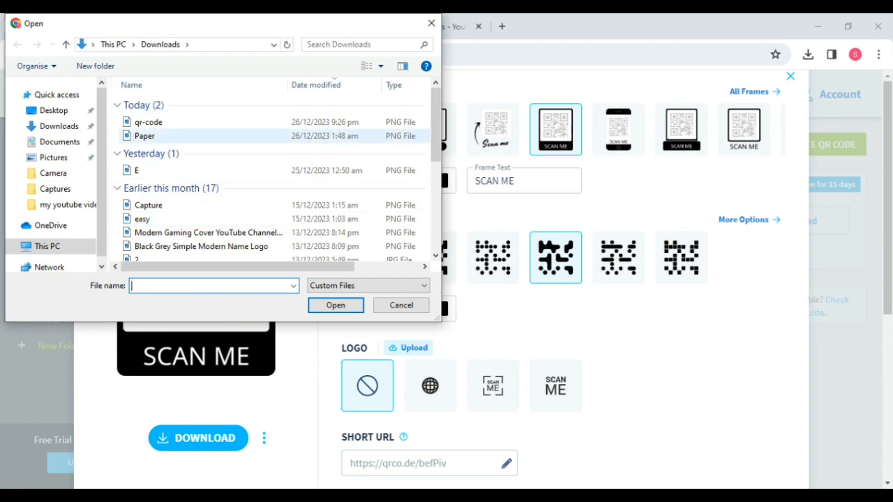
{"action": "key", "text": "Escape"}
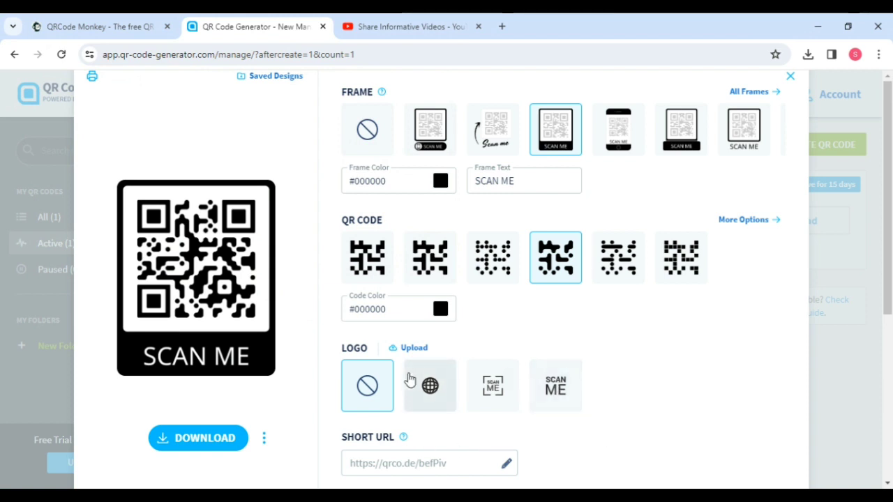
Step: Download the customised website QR code
{"action": "scroll", "coordinate": [408, 379], "scroll_direction": "down", "scroll_amount": 1}
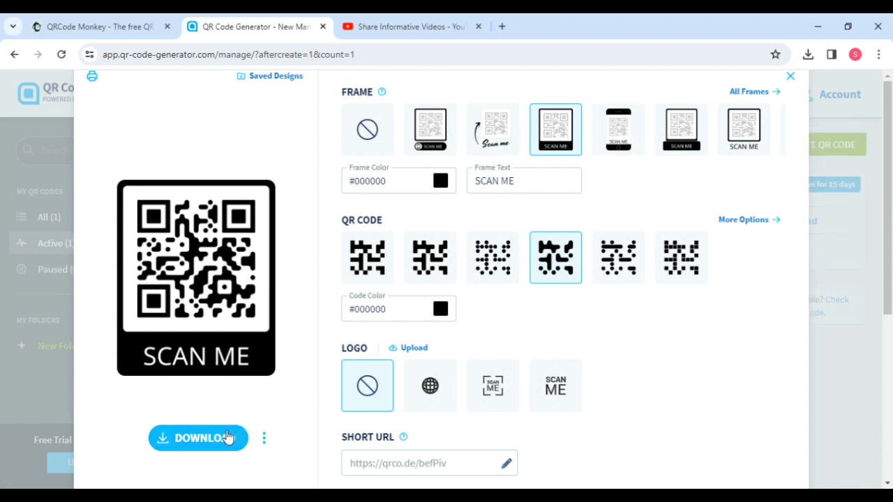
{"action": "mouse_move", "coordinate": [450, 475]}
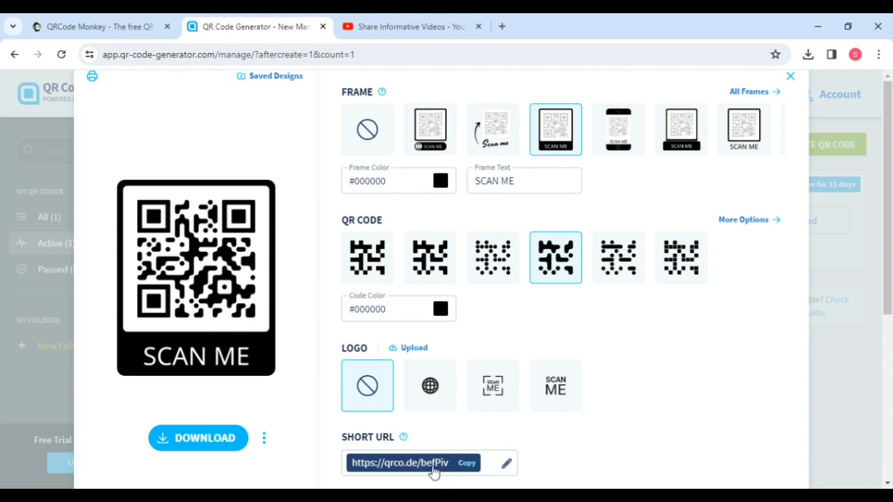
{"action": "left_click_drag", "start_coordinate": [889, 256], "coordinate": [889, 337]}
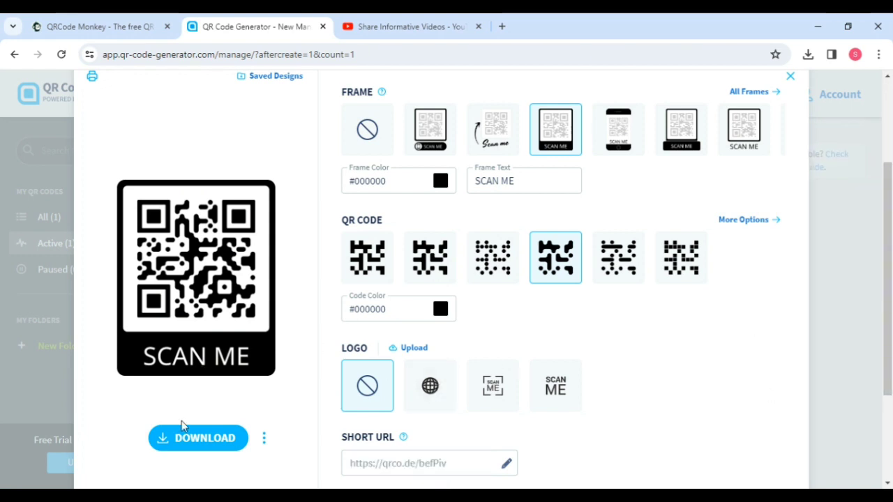
{"action": "left_click", "coordinate": [211, 439]}
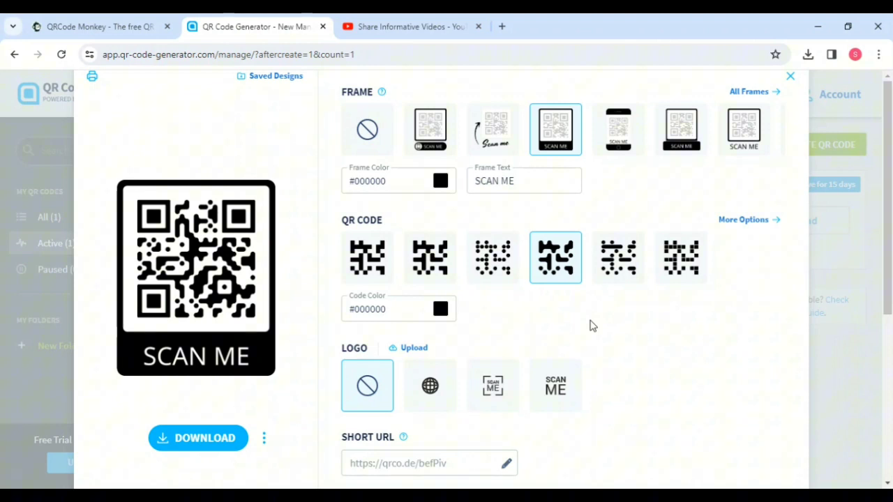
{"action": "key", "text": "Escape"}
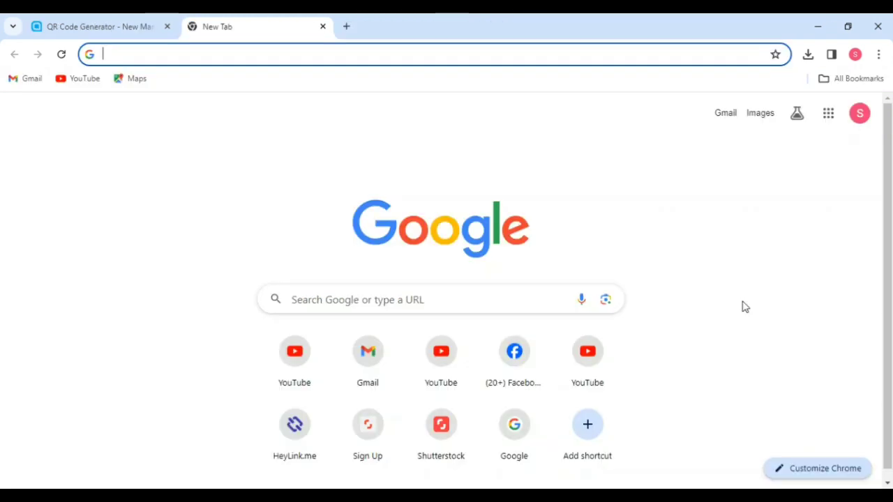
Step: Search Google for "fiverr" and open the Fiverr freelance services website
{"action": "mouse_move", "coordinate": [470, 341]}
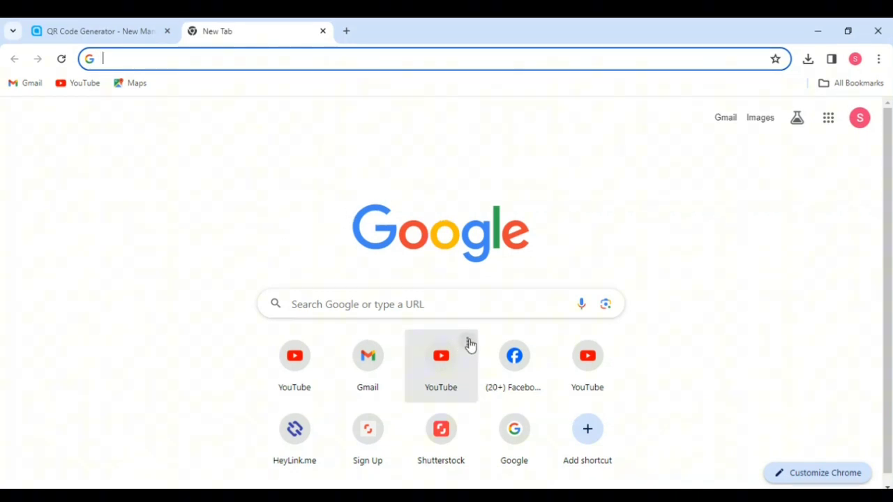
{"action": "left_click", "coordinate": [392, 303]}
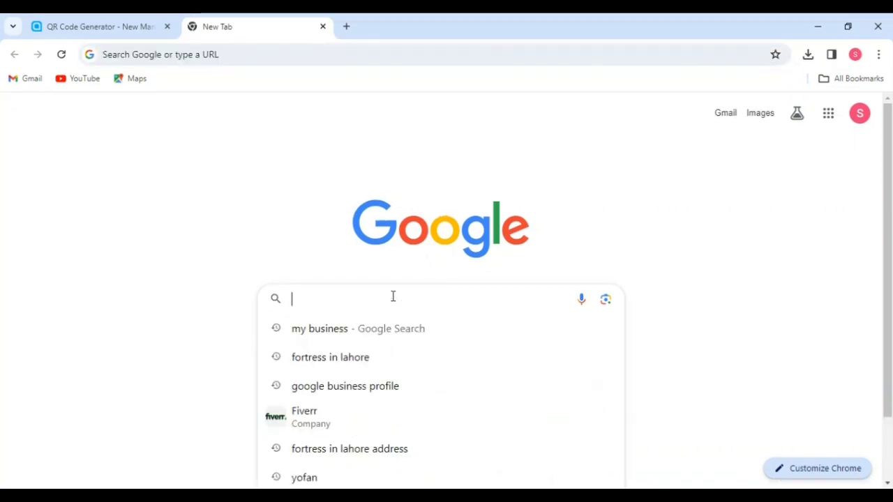
{"action": "type", "text": "fiverr"}
{"action": "key", "text": "Return"}
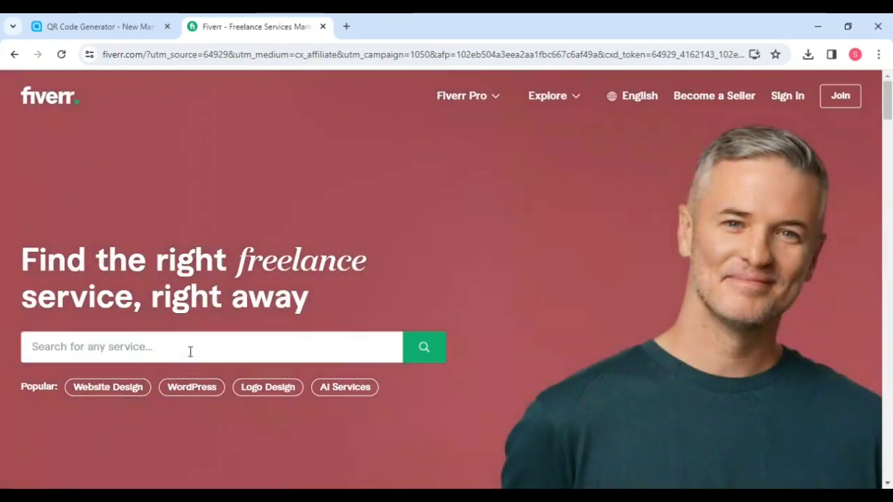
Step: Search Fiverr for "qr code" services and examine the titles, ratings and starting prices of the listed gigs
{"action": "left_click", "coordinate": [190, 352]}
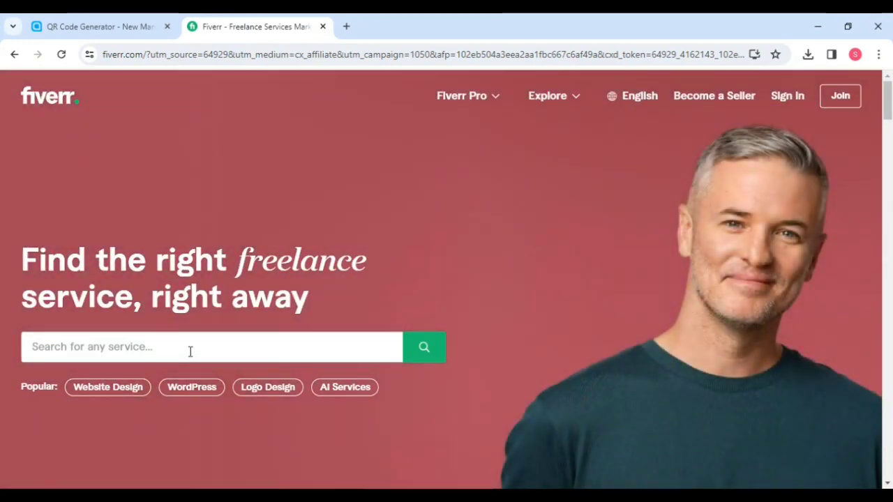
{"action": "type", "text": "Q"}
{"action": "type", "text": "R"}
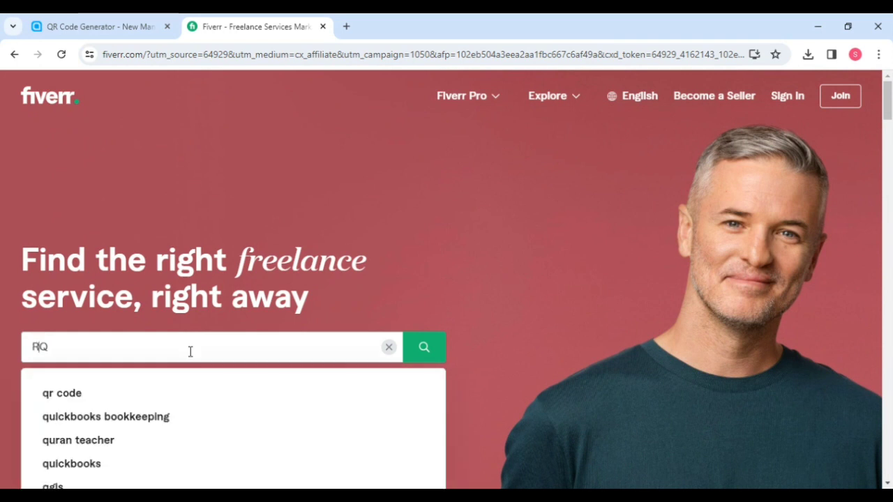
{"action": "key", "text": "Escape"}
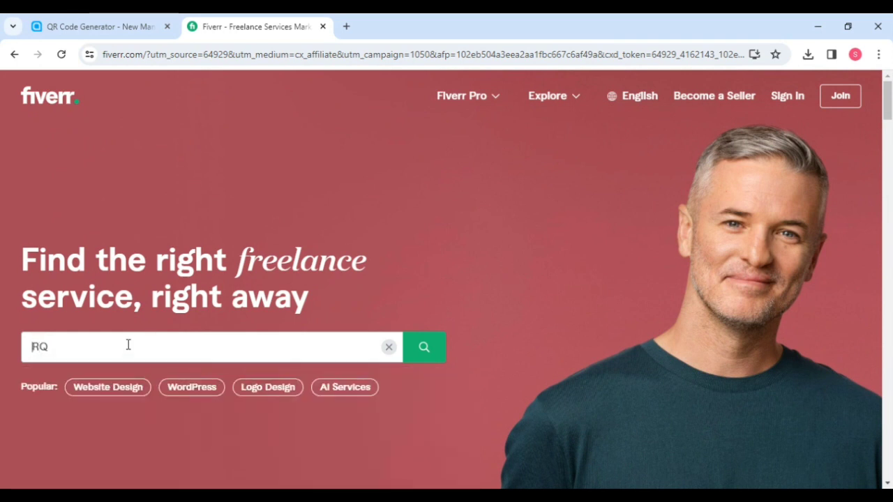
{"action": "key", "text": "Return"}
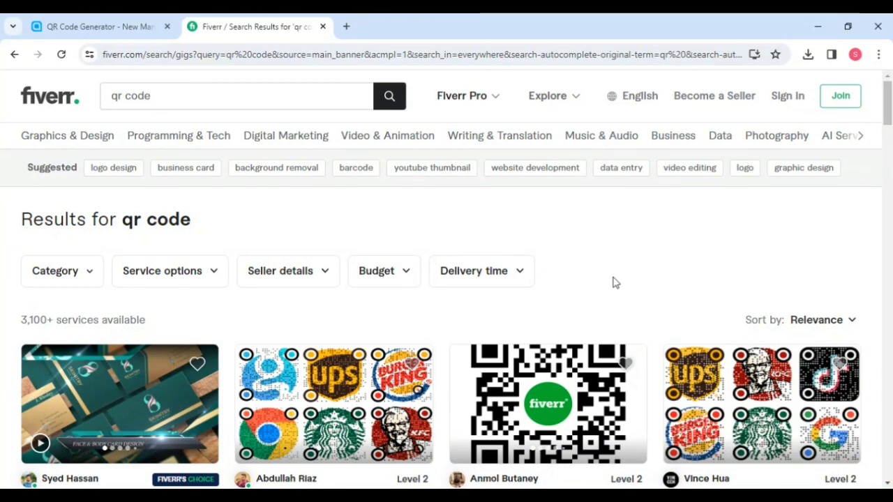
{"action": "scroll", "coordinate": [226, 269], "scroll_direction": "down", "scroll_amount": 2}
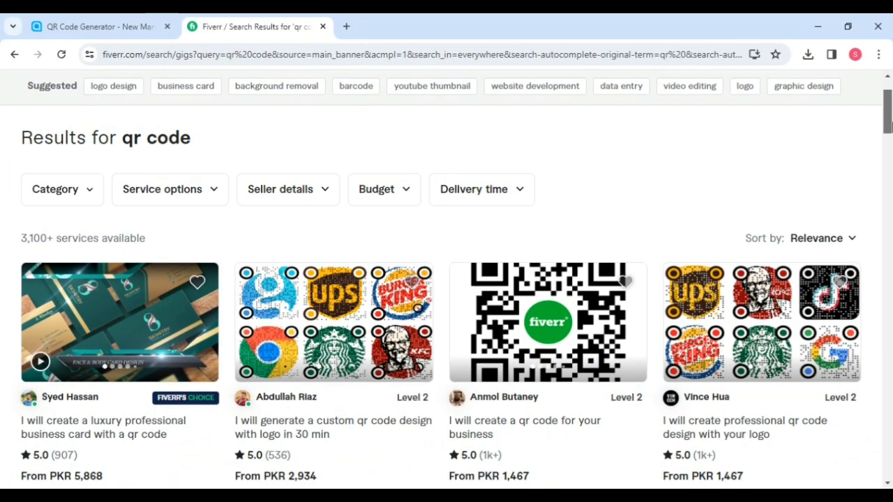
{"action": "scroll", "coordinate": [226, 269], "scroll_direction": "up", "scroll_amount": 1}
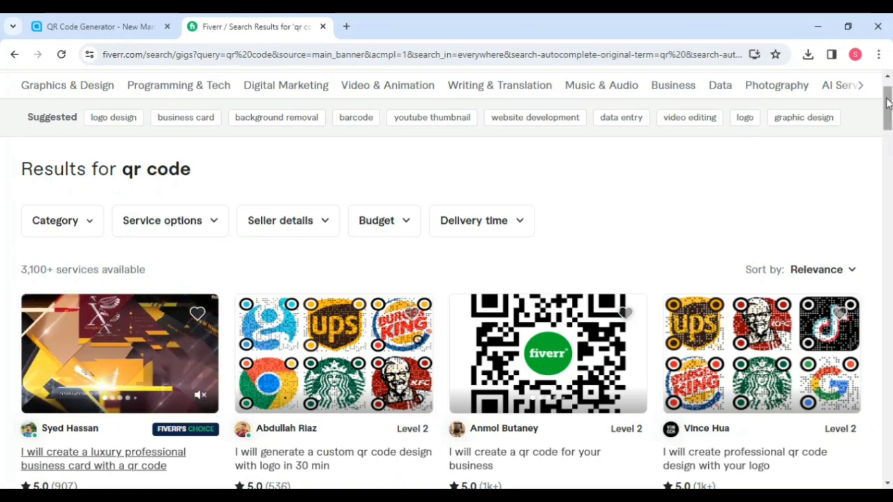
{"action": "left_click_drag", "start_coordinate": [888, 104], "coordinate": [888, 115]}
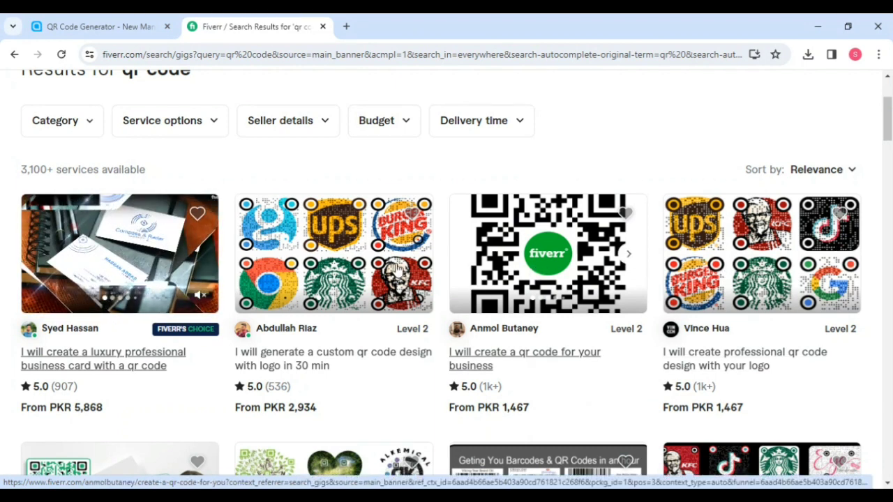
{"action": "left_click_drag", "start_coordinate": [887, 130], "coordinate": [887, 139]}
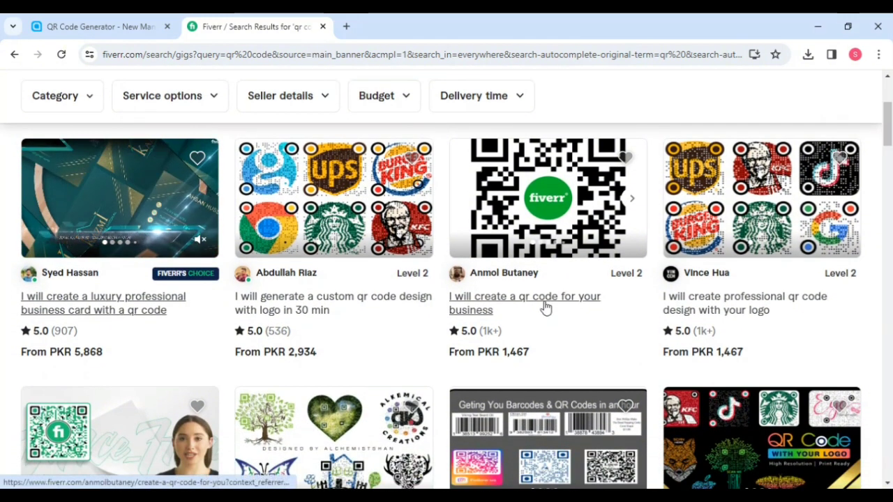